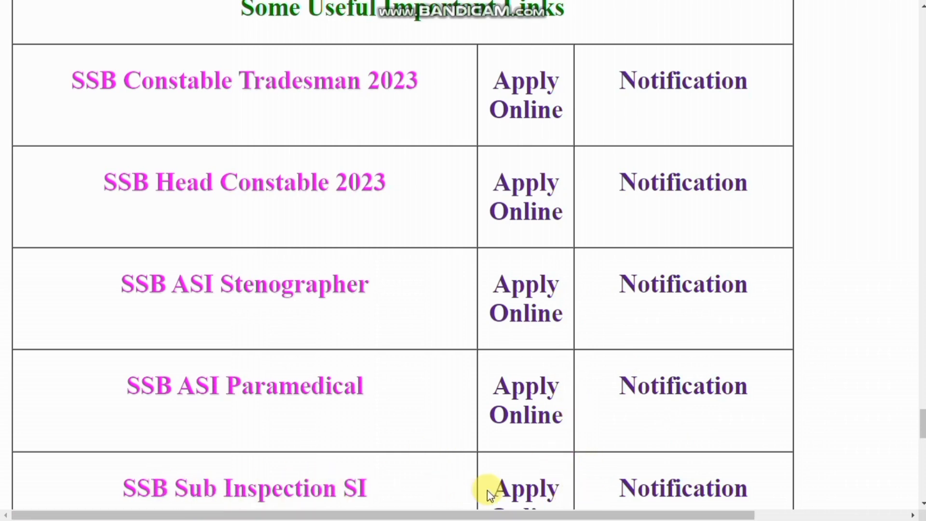
Open the online application for SSB Sub Inspector and start a new candidate registration.
left_click_drag(922, 423, 922, 437)
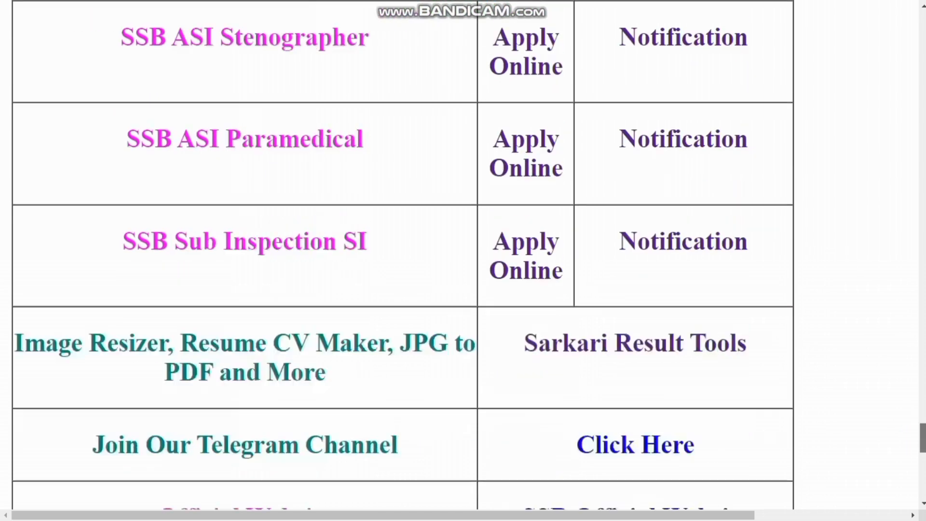
left_click(541, 271)
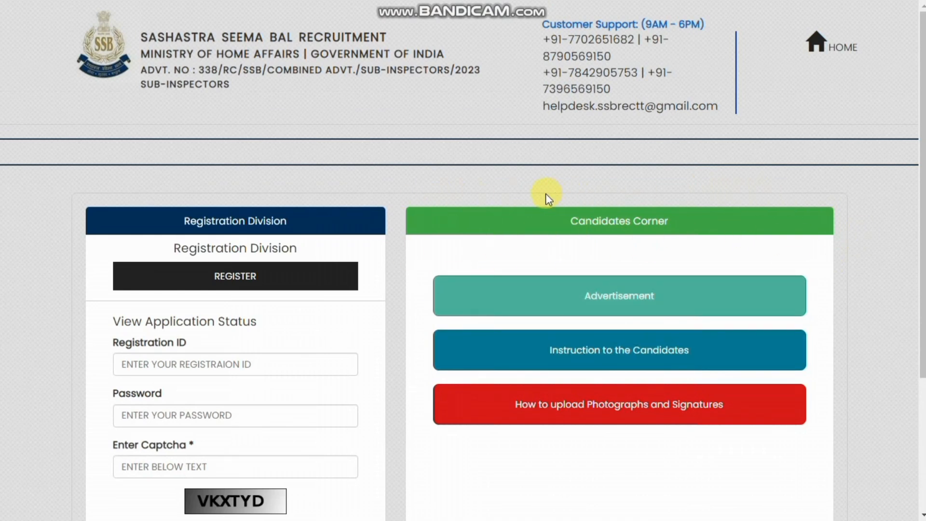
left_click(244, 276)
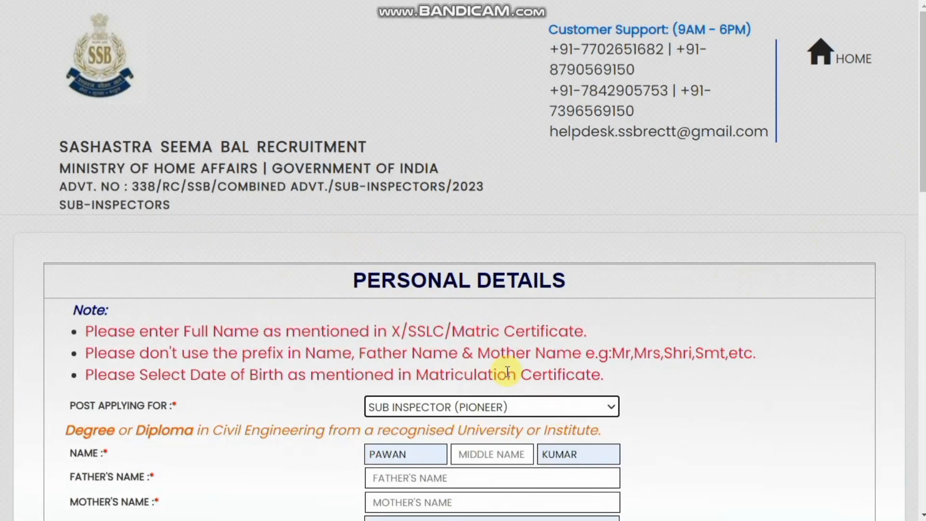
Select Sub Inspector (Pioneer) as the post being applied for in the personal details.
scroll(469, 165, "down", 4)
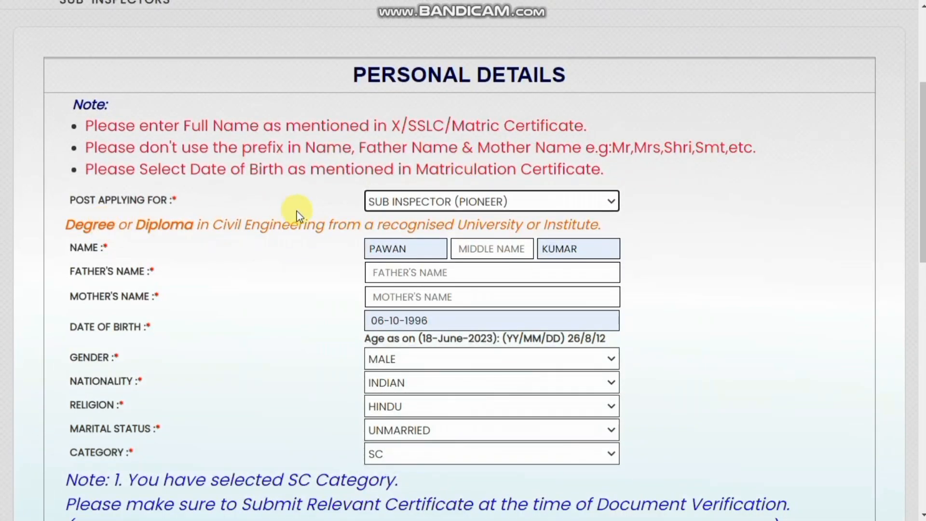
left_click(423, 206)
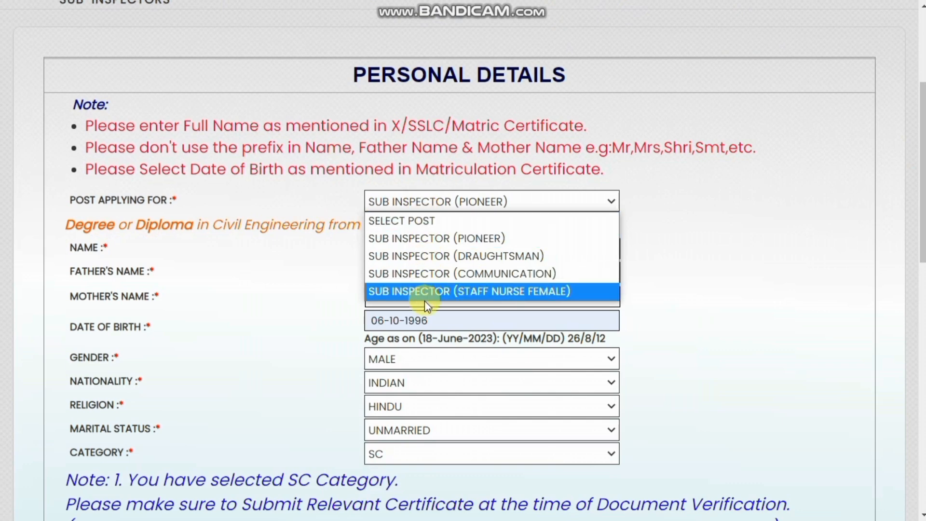
left_click(431, 239)
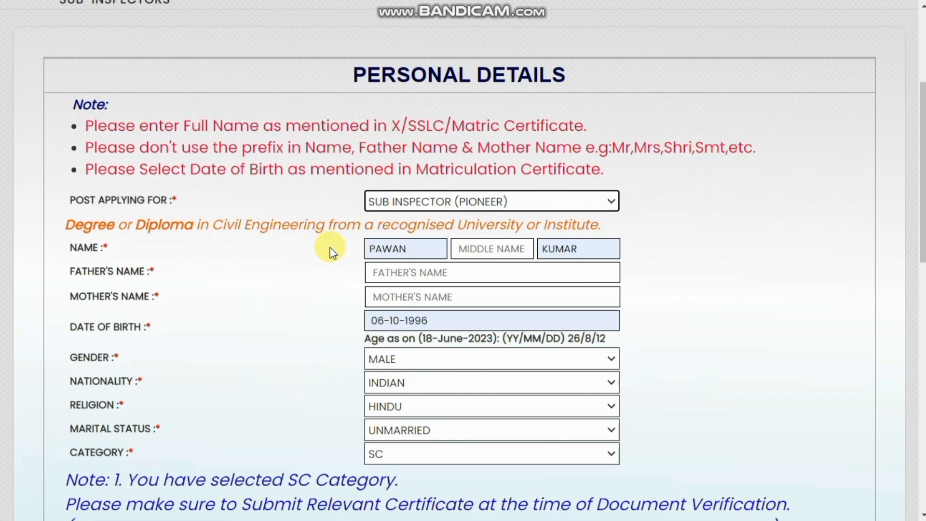
Try Sub Inspector (Draughtsman) as the post and restore Sub Inspector (Pioneer).
left_click(452, 201)
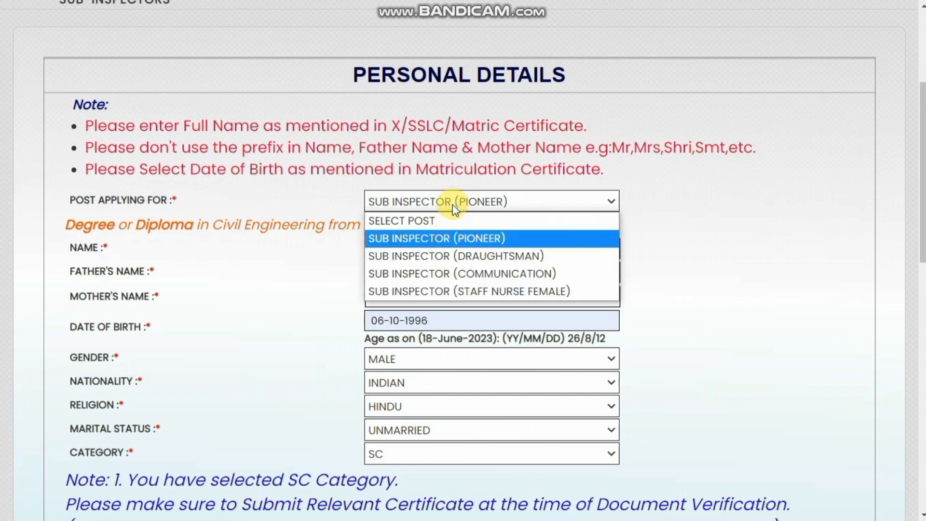
left_click(446, 257)
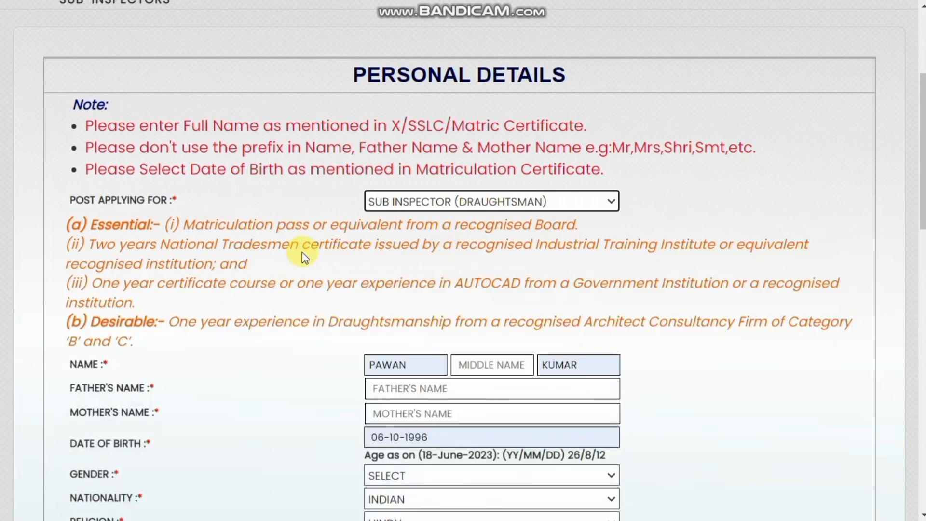
left_click(472, 203)
left_click(468, 238)
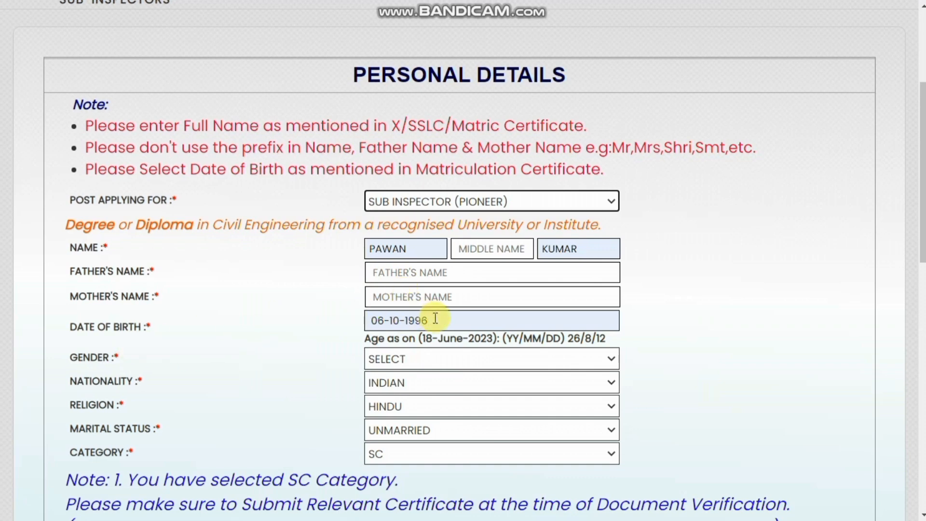
Set the gender to Male, nationality to Indian, religion to Hindu and marital status to Unmarried.
left_click(439, 360)
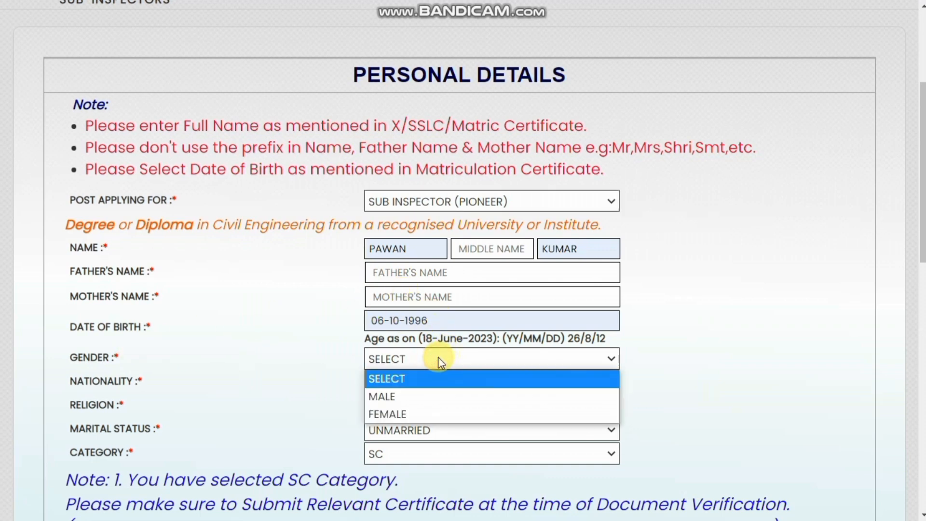
left_click(403, 401)
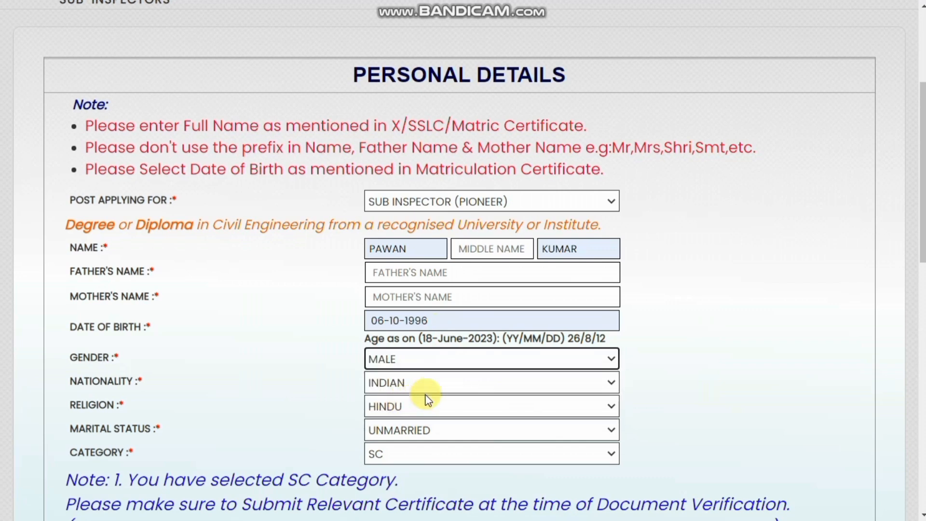
left_click(386, 382)
left_click(385, 383)
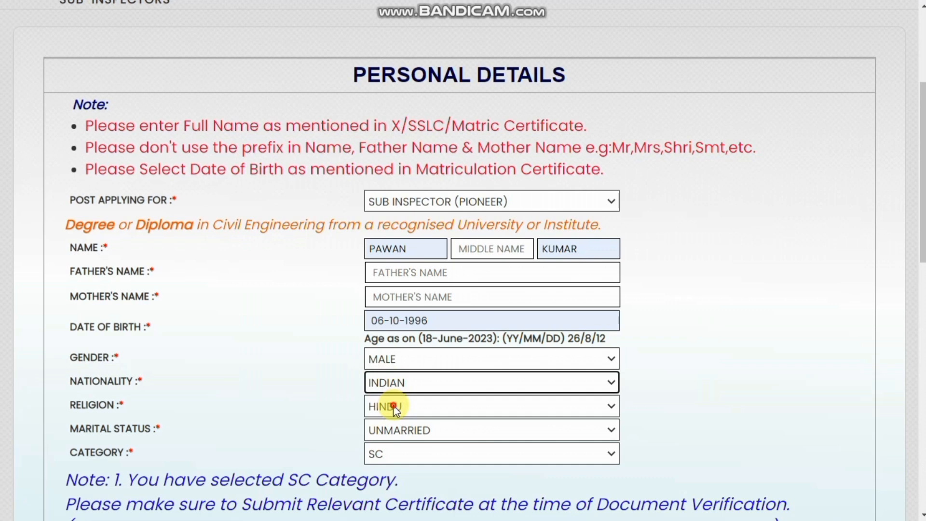
left_click(393, 405)
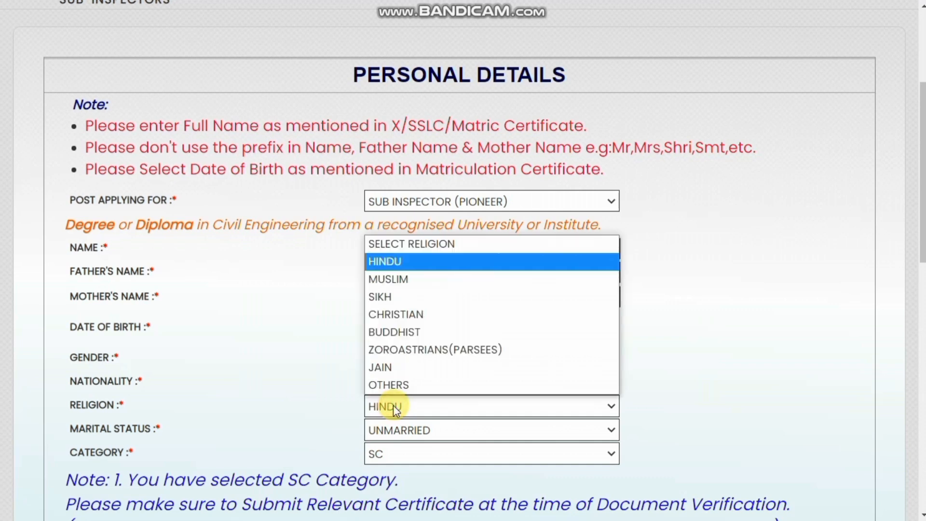
left_click(393, 264)
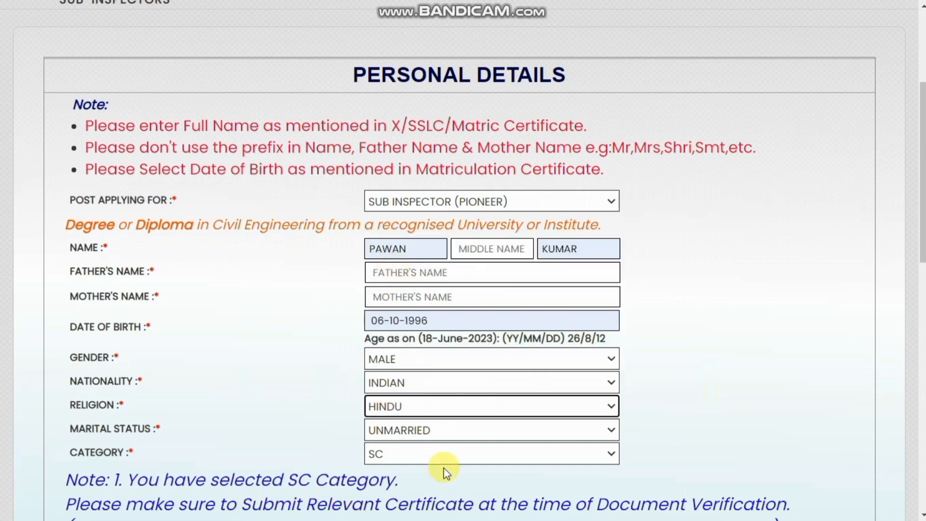
left_click(433, 437)
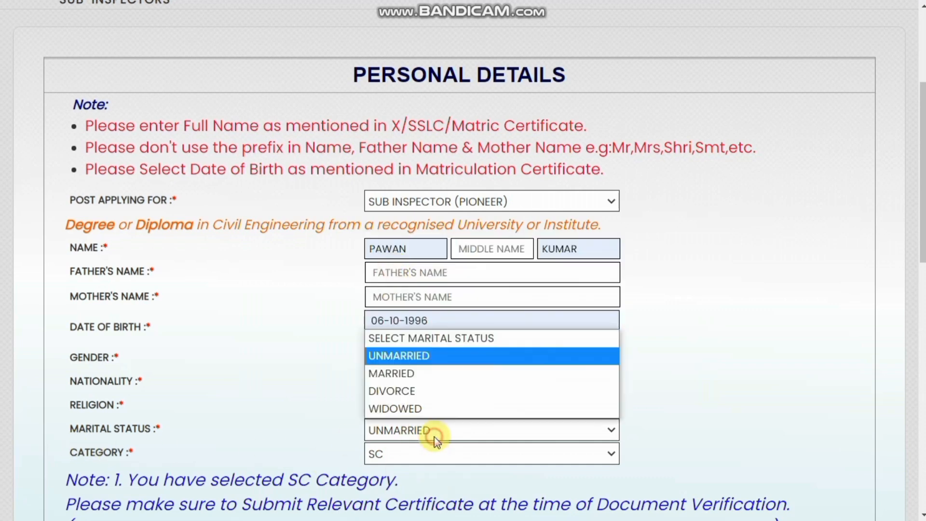
left_click(420, 361)
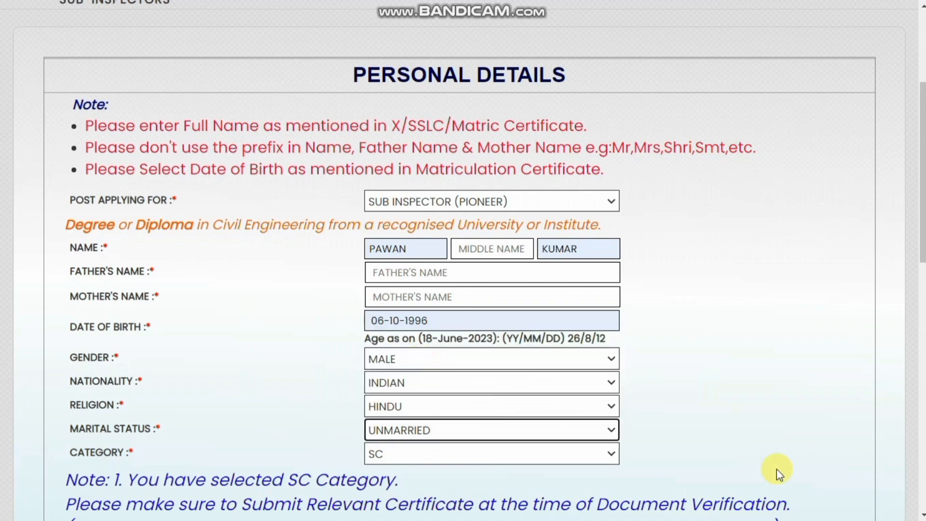
Select SC as the candidate's category in the personal details.
scroll(463, 260, "down", 4)
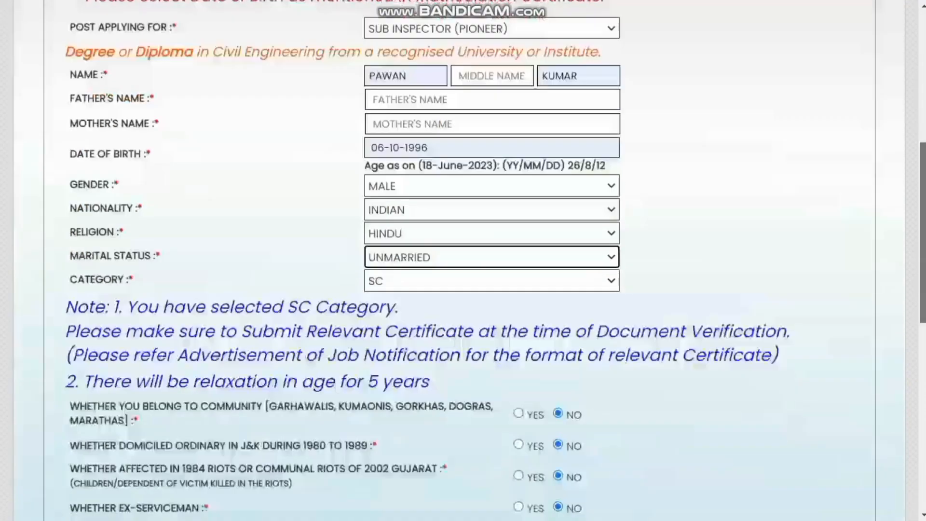
left_click(406, 251)
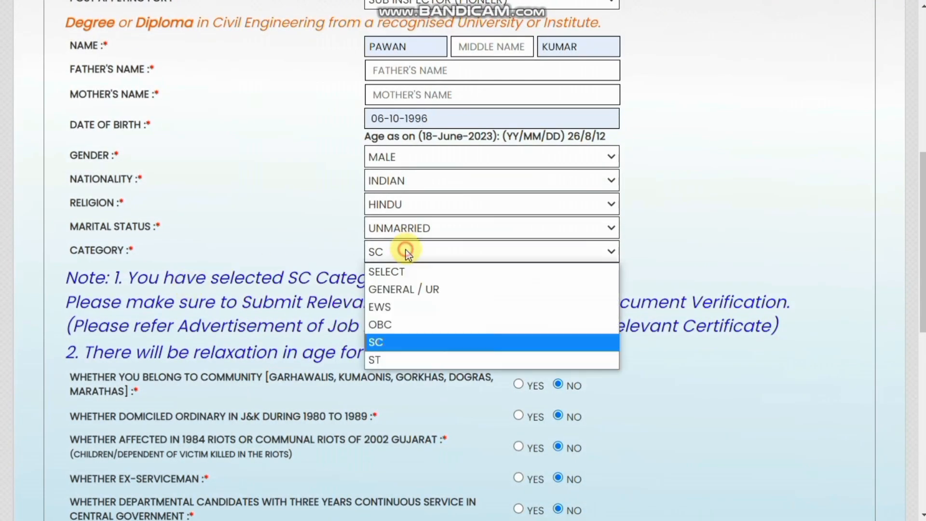
left_click(392, 341)
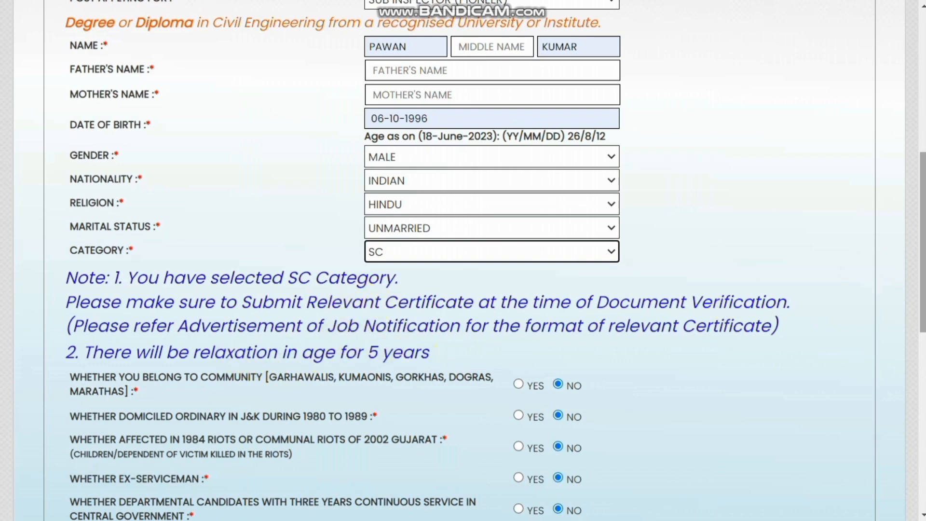
Select Aadhar Card as the identity card type in the personal details.
scroll(921, 241, "down", 1)
scroll(291, 264, "down", 2)
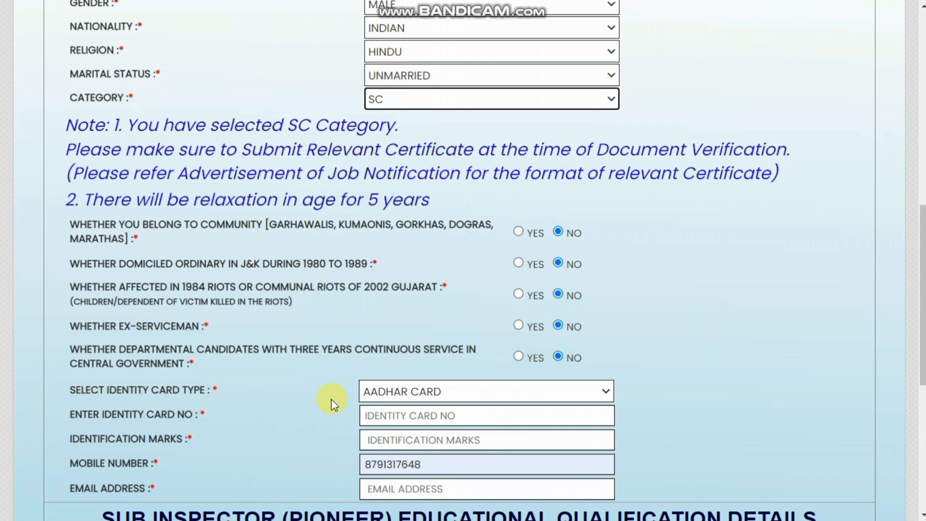
left_click(393, 390)
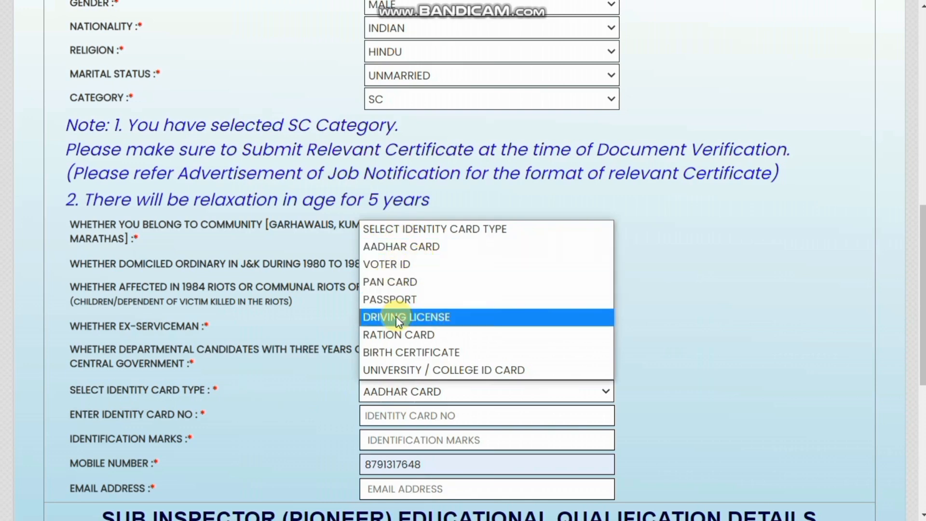
left_click(404, 246)
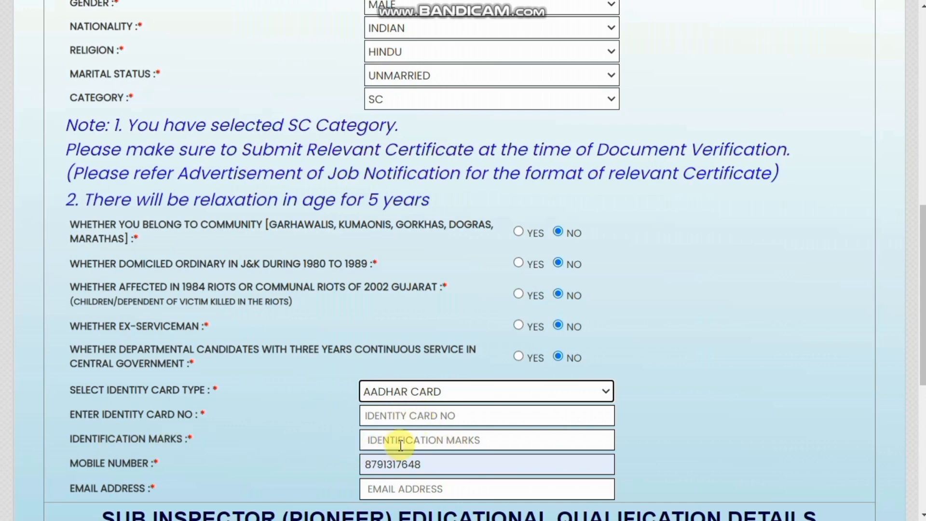
In the educational qualification table, set the 10+2 subject to Science or Equivalent and the diploma subject to Civil Engineering.
scroll(401, 445, "down", 5)
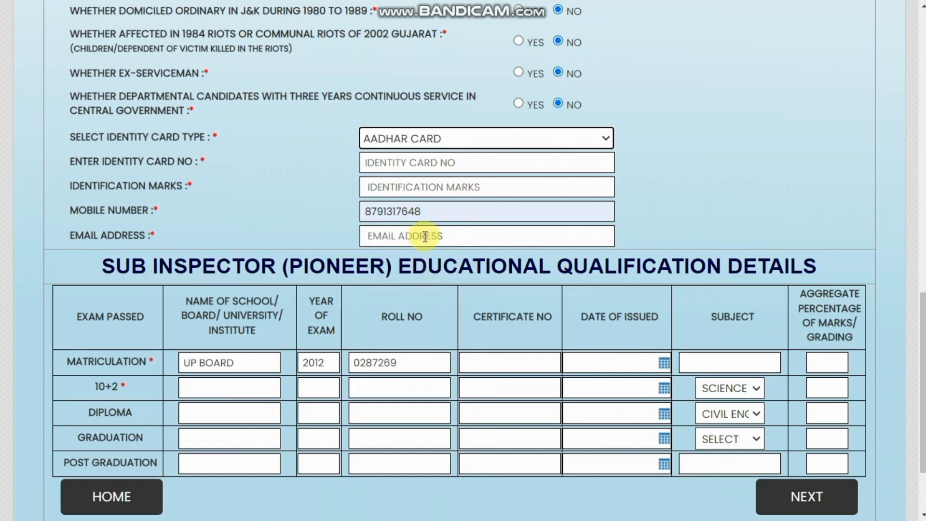
scroll(338, 212, "down", 2)
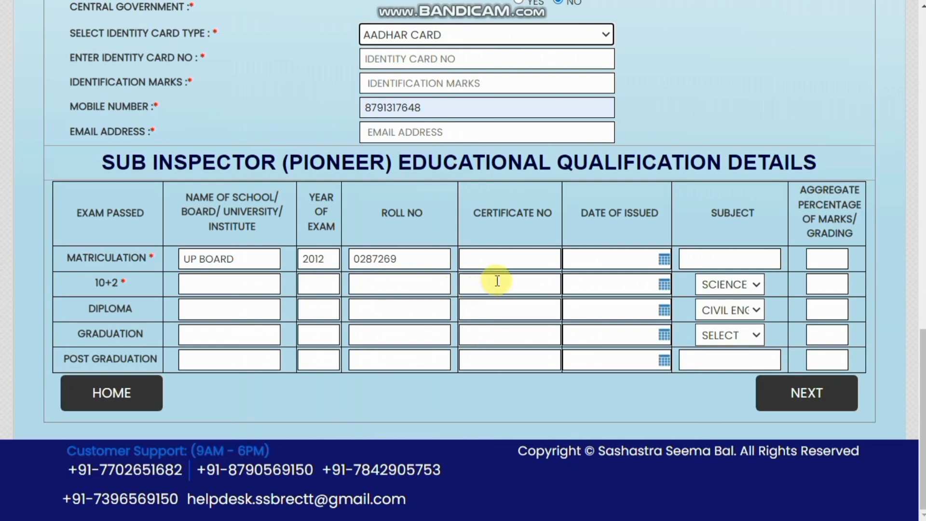
left_click(725, 284)
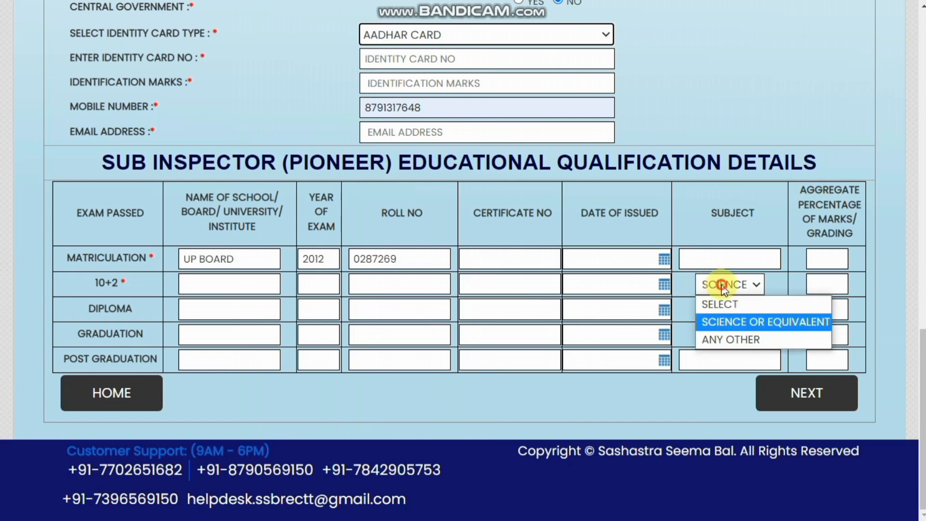
left_click(736, 323)
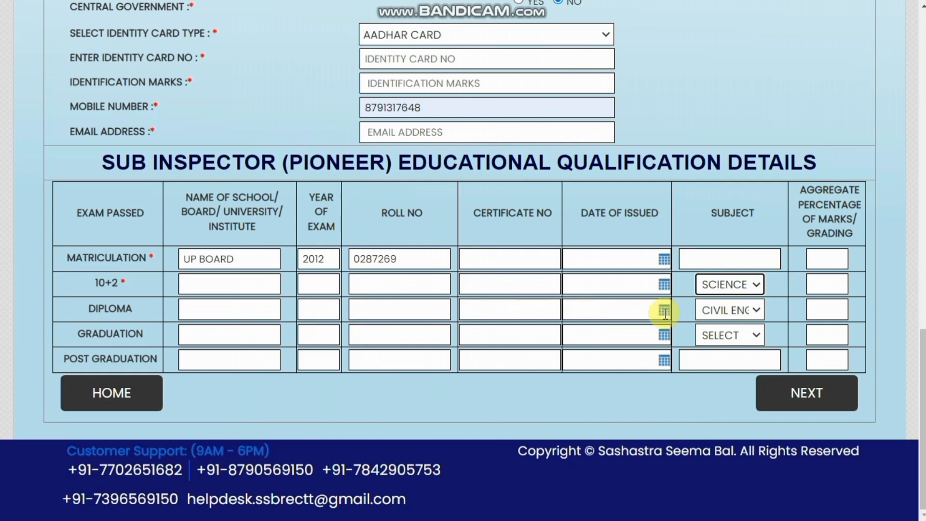
left_click(740, 309)
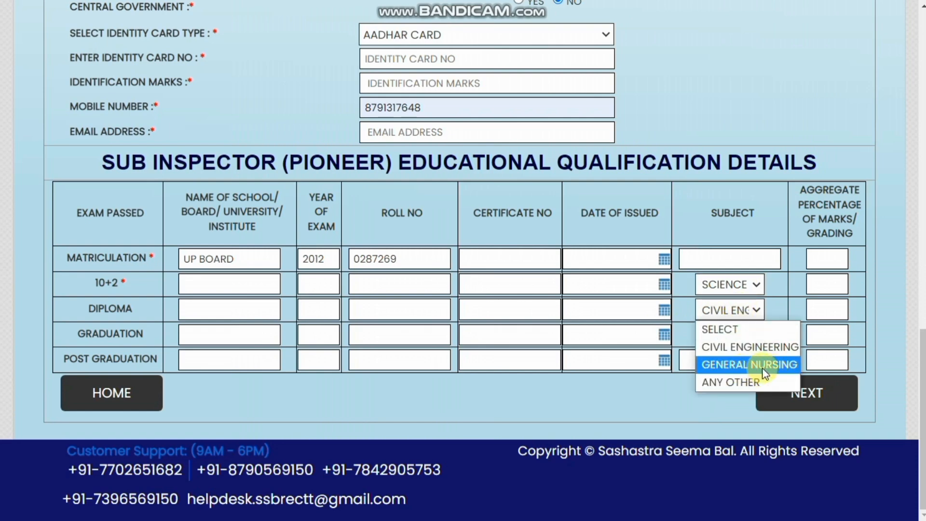
left_click(744, 346)
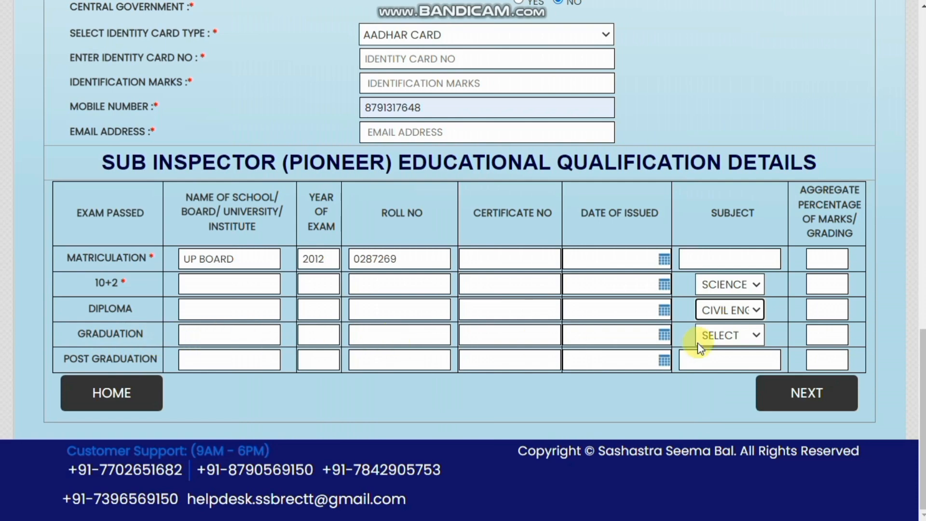
left_click(755, 335)
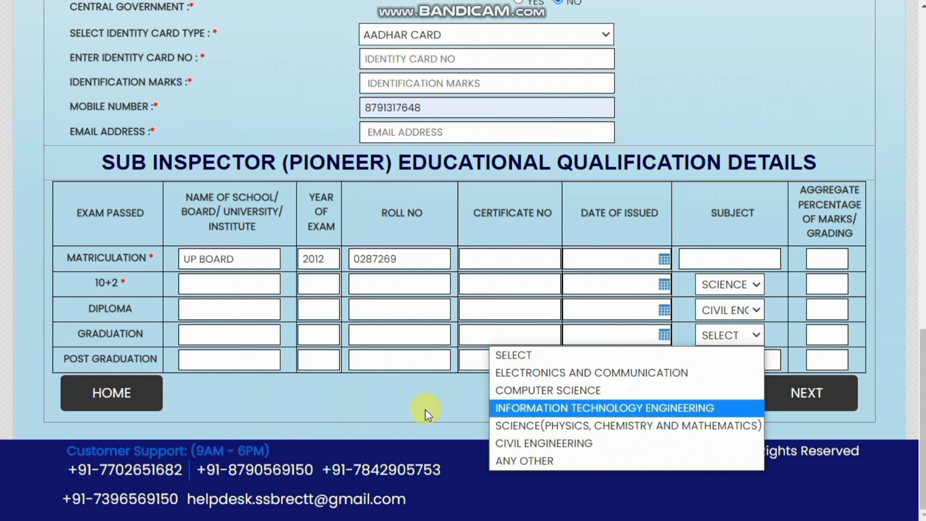
left_click(378, 409)
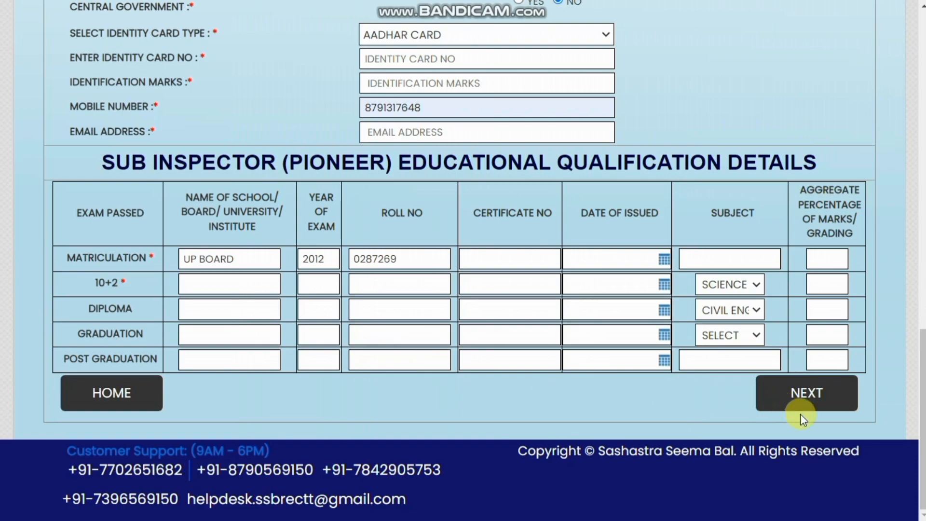
Continue to the address details, keep the permanent state and district, and mark the correspondence address as the same as the permanent address.
left_click(816, 400)
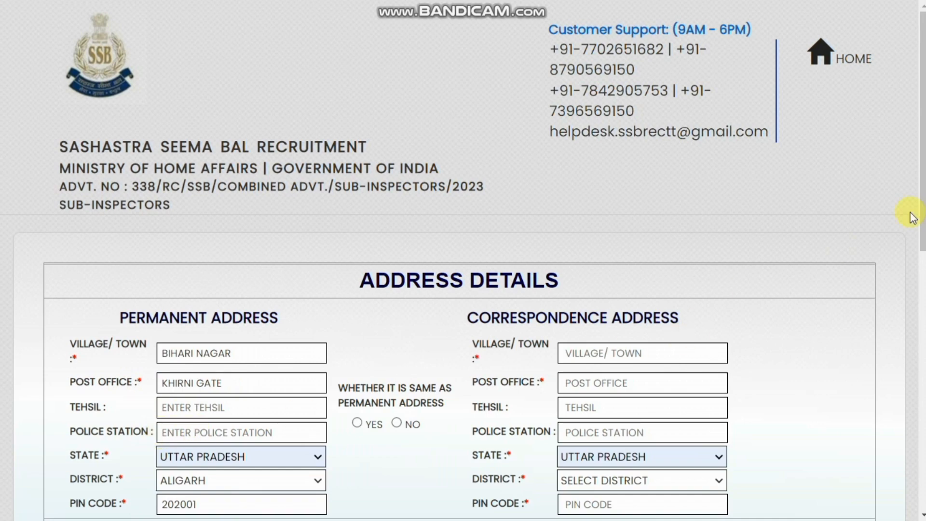
scroll(463, 289, "down", 3)
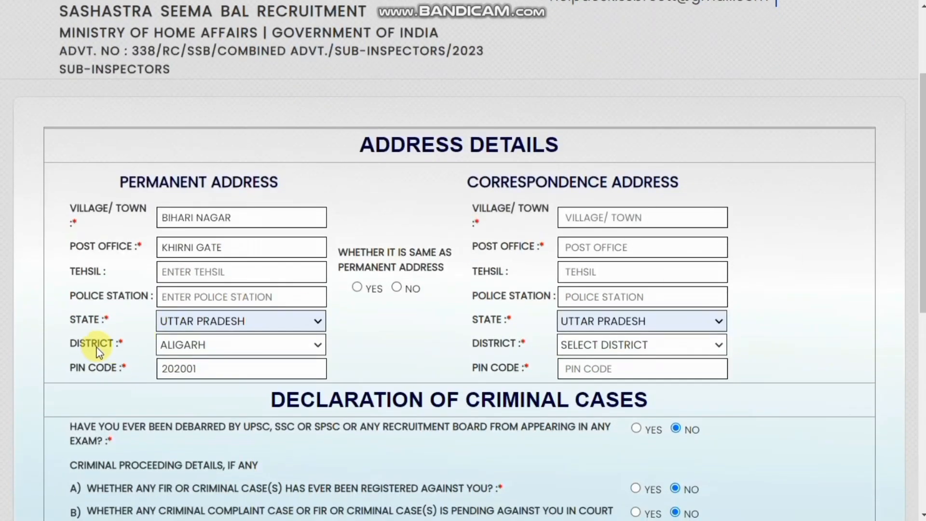
left_click(230, 322)
left_click(230, 322)
left_click(203, 345)
left_click(193, 345)
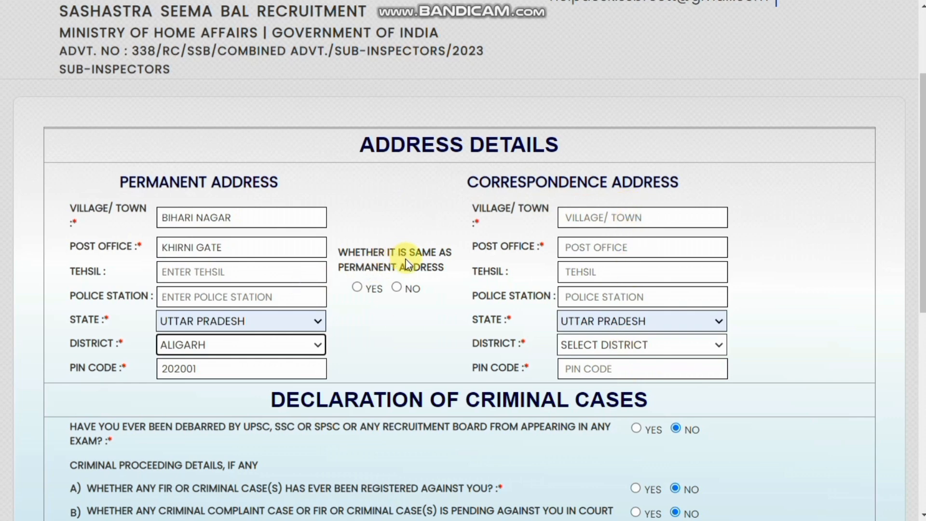
left_click(357, 287)
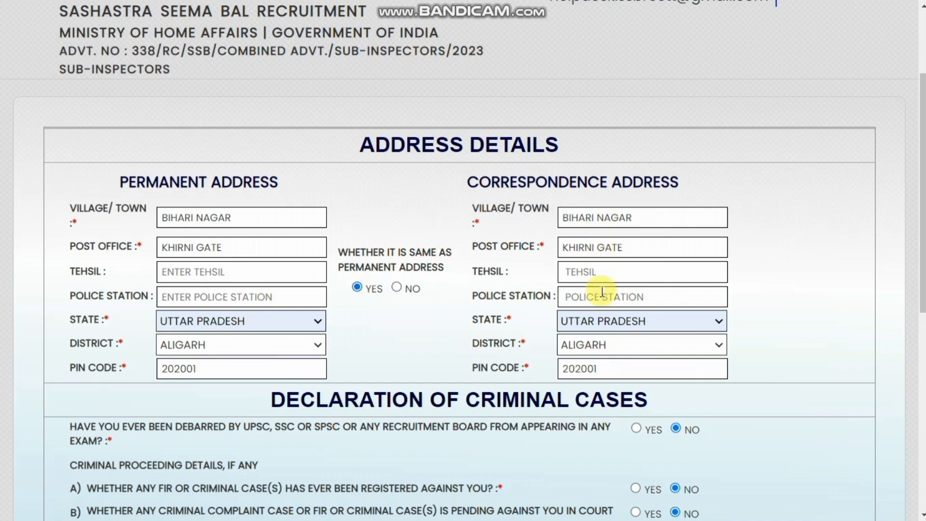
scroll(447, 213, "down", 5)
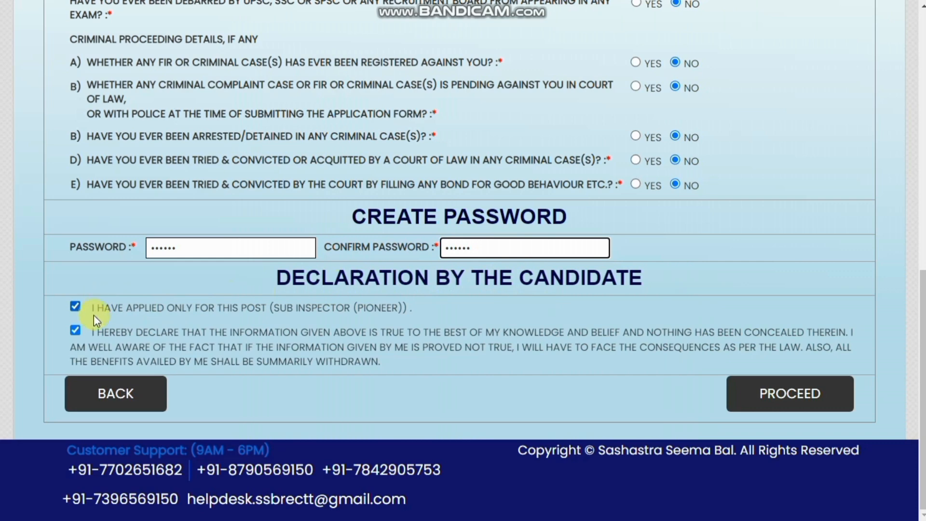
Continue to the application preview, accept both candidate declarations, and submit the application with the captcha characters filled in, confirming the details are verified.
left_click(793, 409)
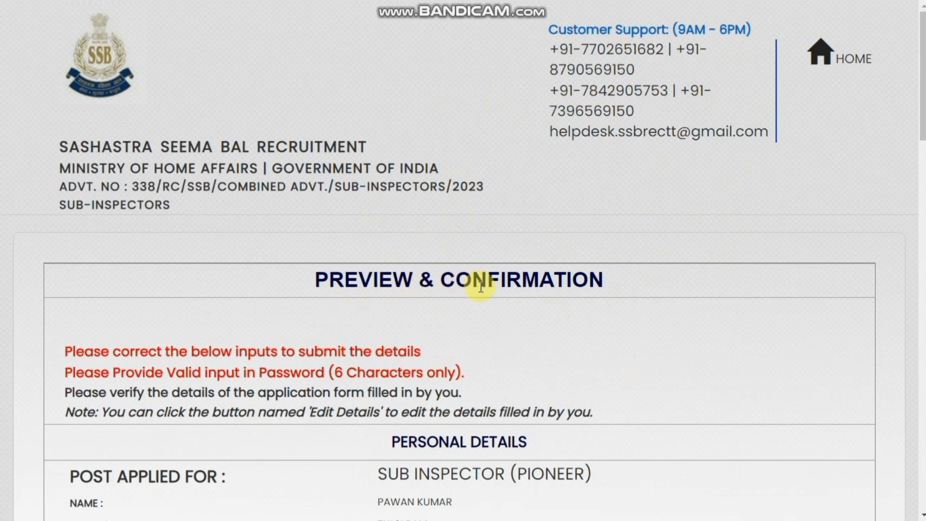
left_click_drag(923, 97, 924, 466)
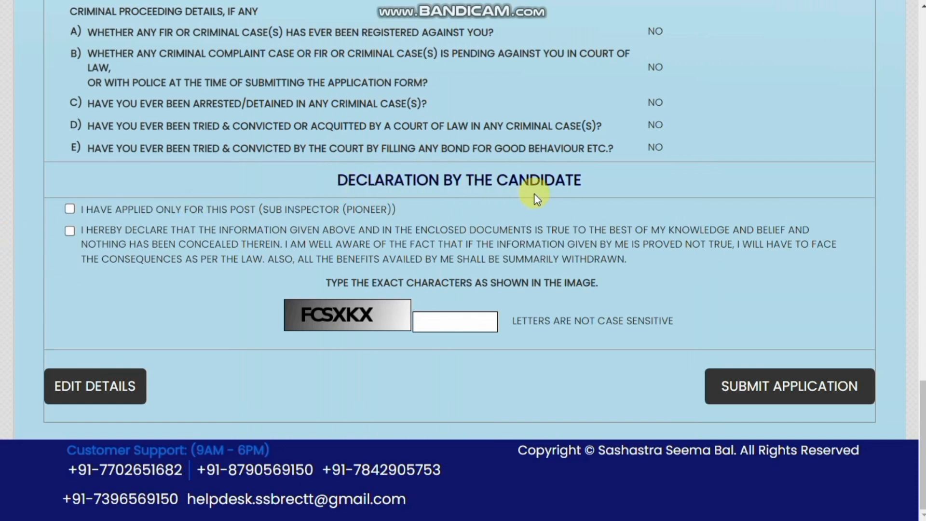
left_click(70, 209)
left_click(70, 231)
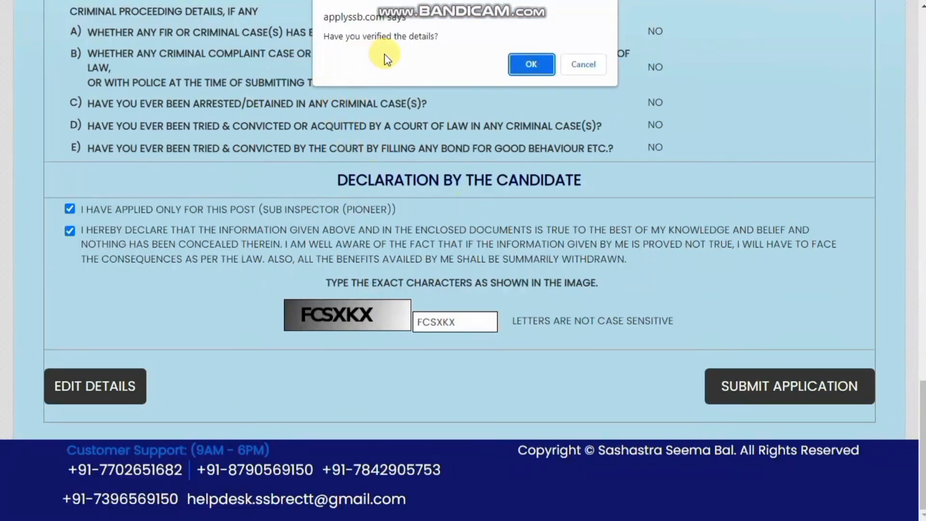
left_click(531, 62)
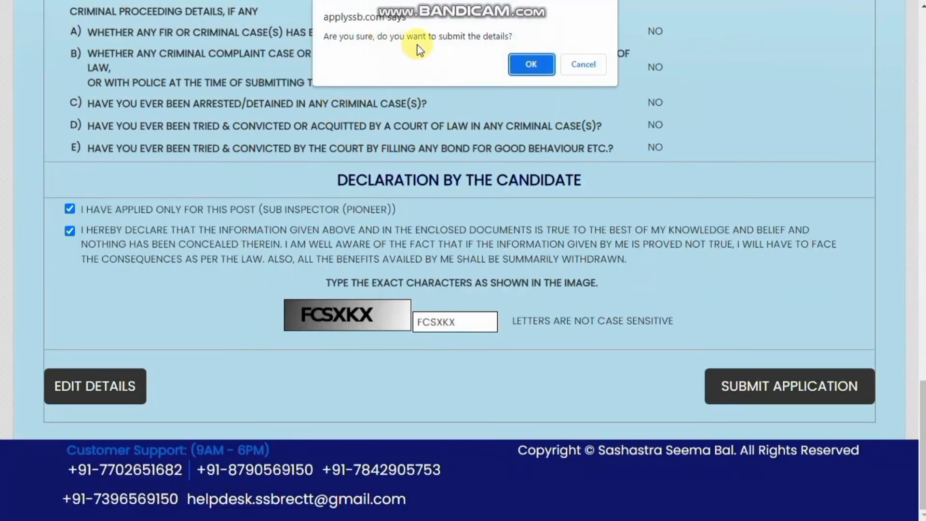
left_click(531, 63)
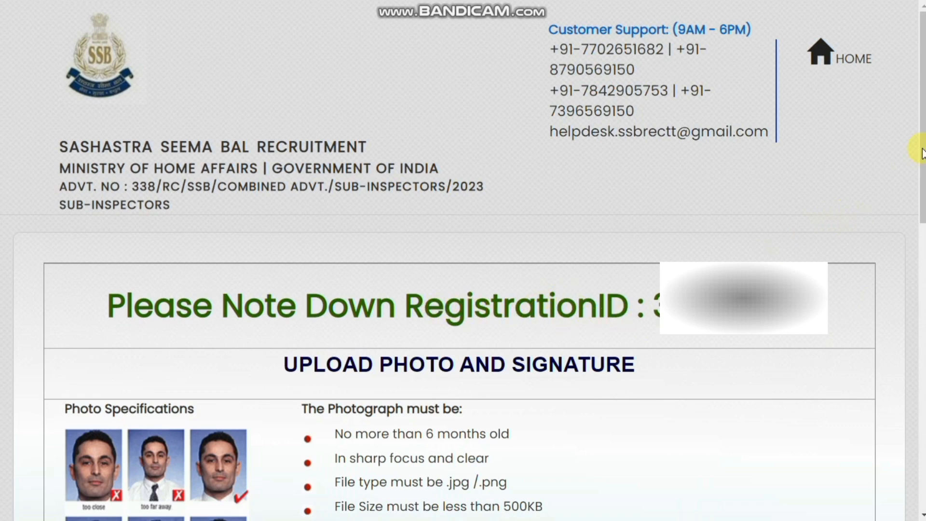
Submit PHOTO.JPG as the candidate's photograph together with the signature image, and continue to the acknowledgement.
left_click_drag(922, 164, 922, 208)
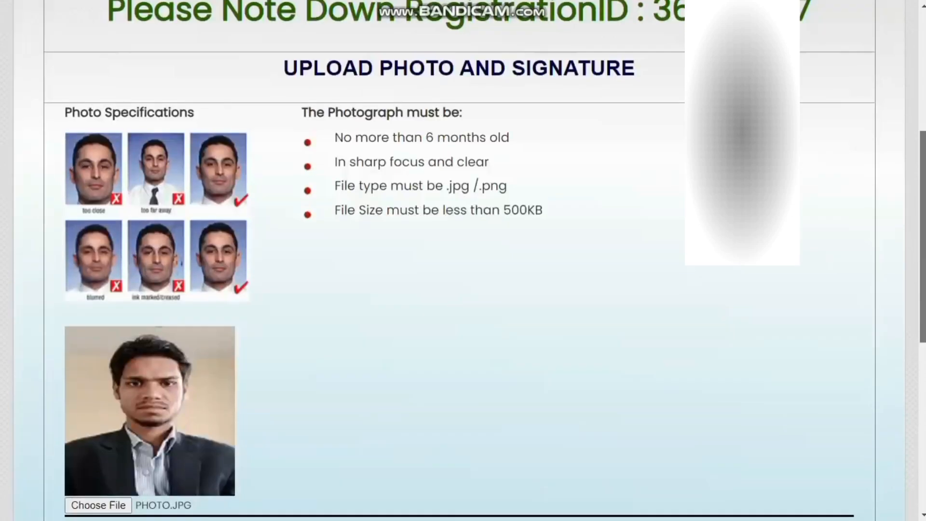
scroll(520, 183, "down", 1)
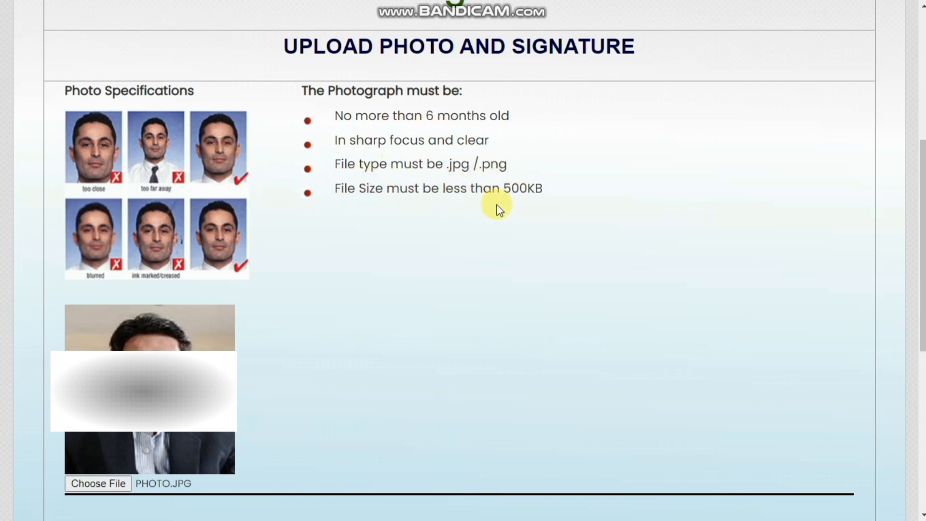
left_click_drag(924, 236, 923, 286)
left_click(106, 367)
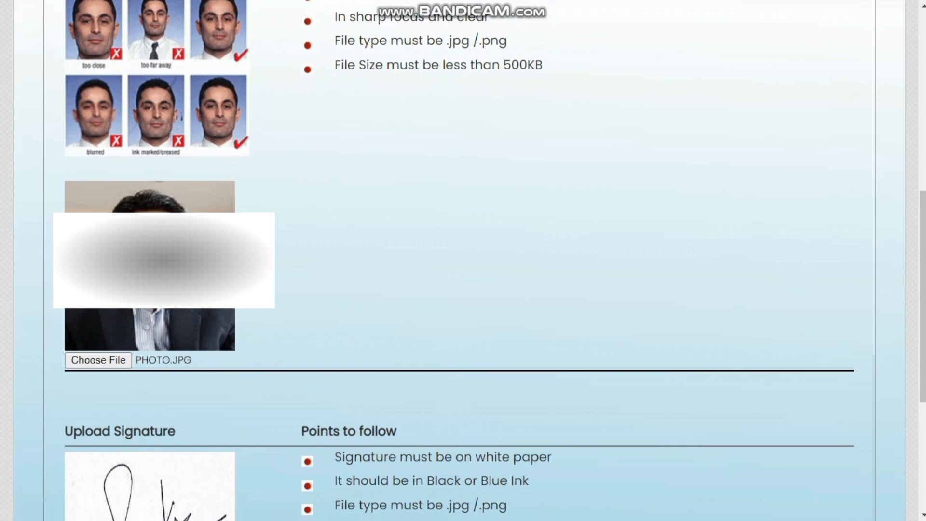
left_click_drag(923, 270, 924, 369)
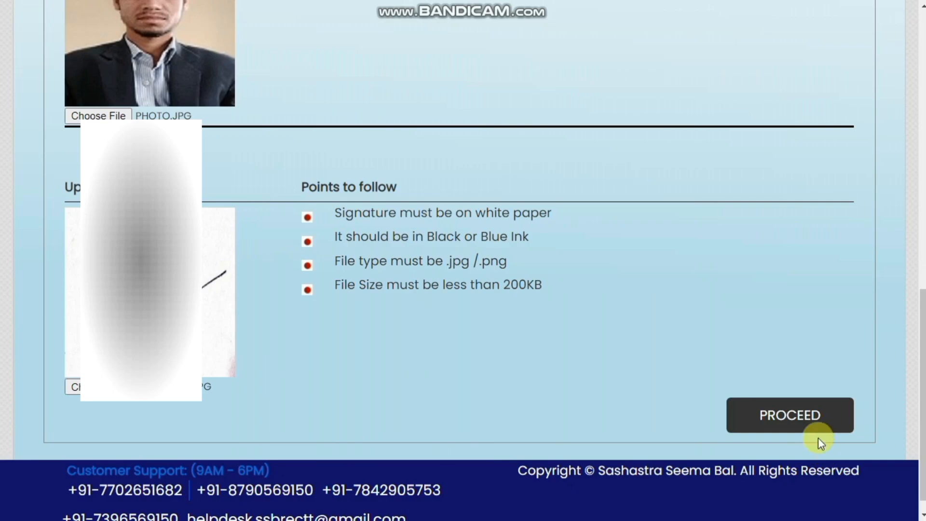
left_click(780, 426)
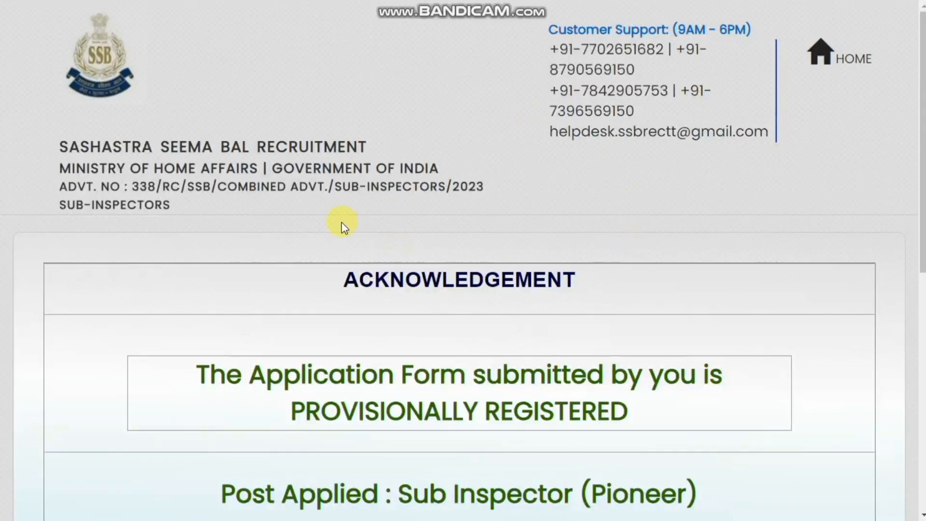
Review the acknowledgement's registration details and documentation notes, and request its printout.
scroll(922, 162, "down", 5)
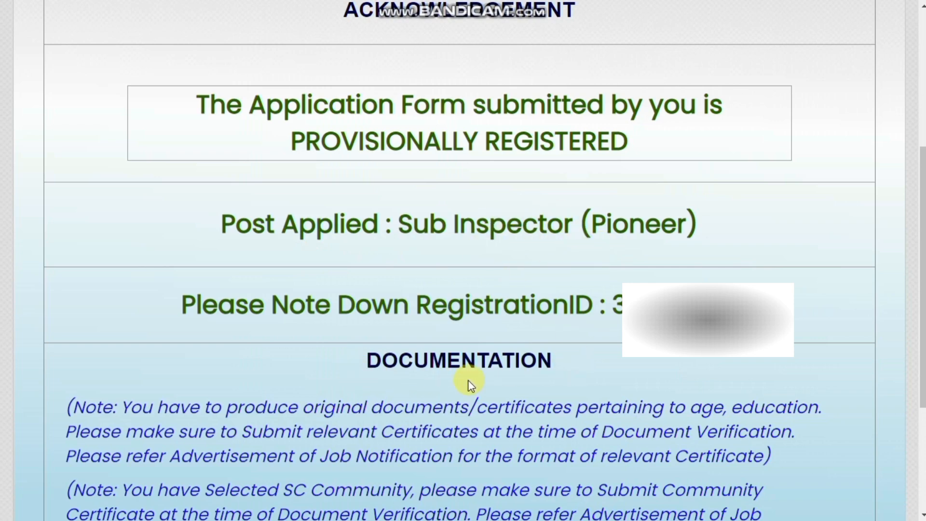
left_click_drag(923, 269, 923, 324)
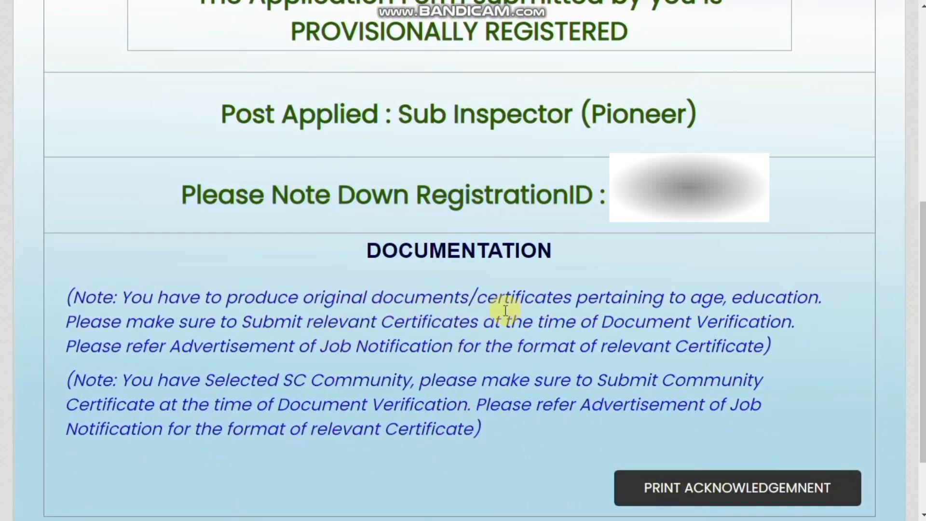
scroll(897, 270, "down", 2)
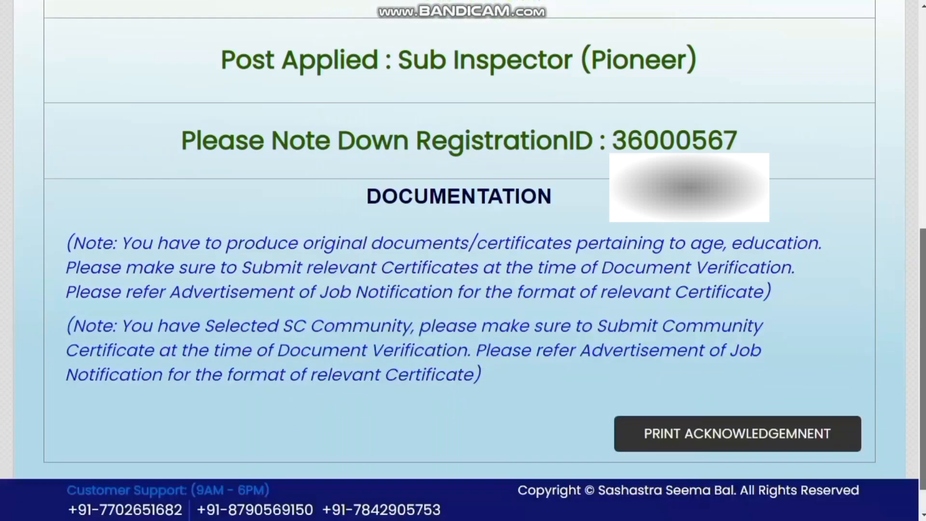
left_click(683, 416)
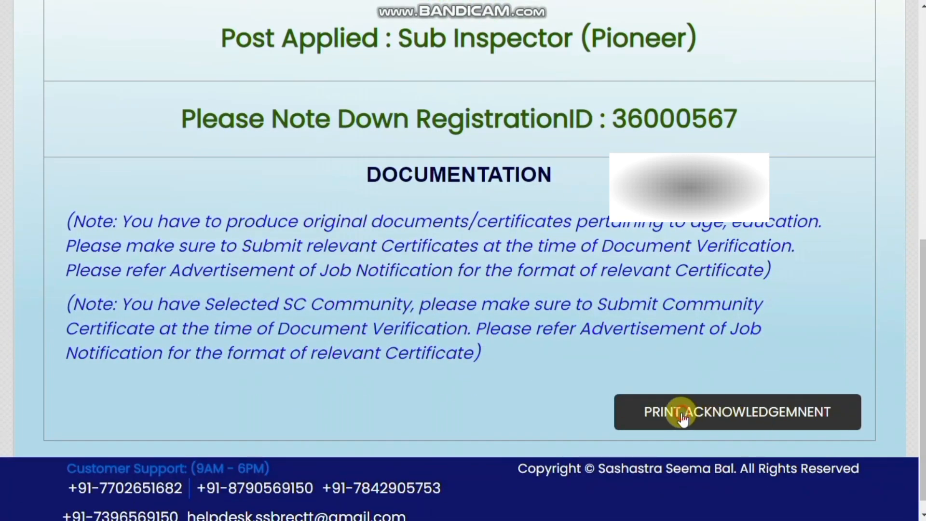